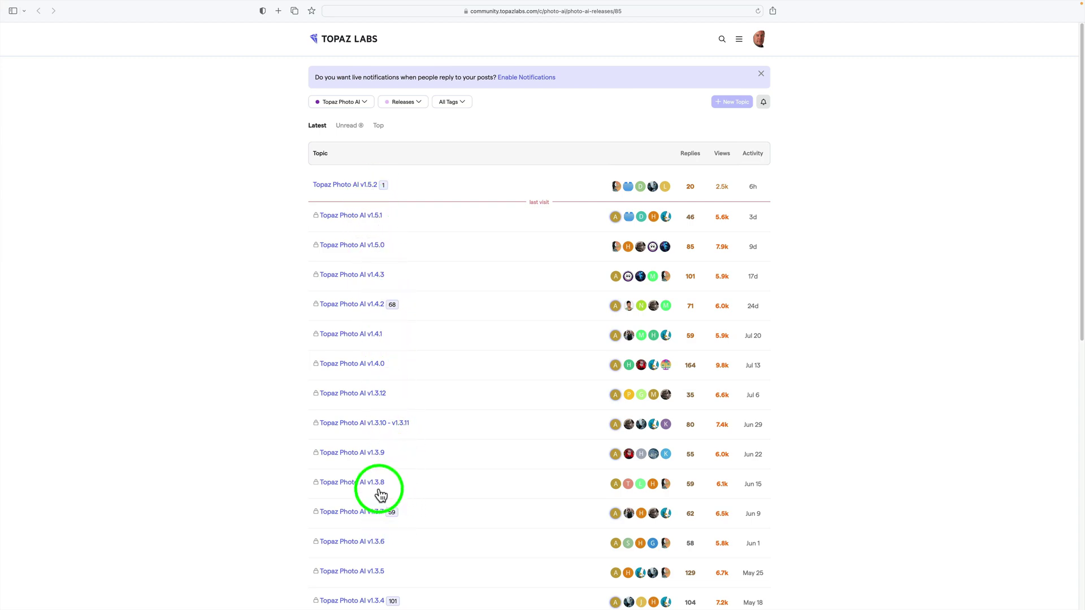
Step: Open the Topaz Photo AI v1.5.2 release topic and scroll to its v1.5.2 vs v1.5.1 RAW comparison images
click(350, 189)
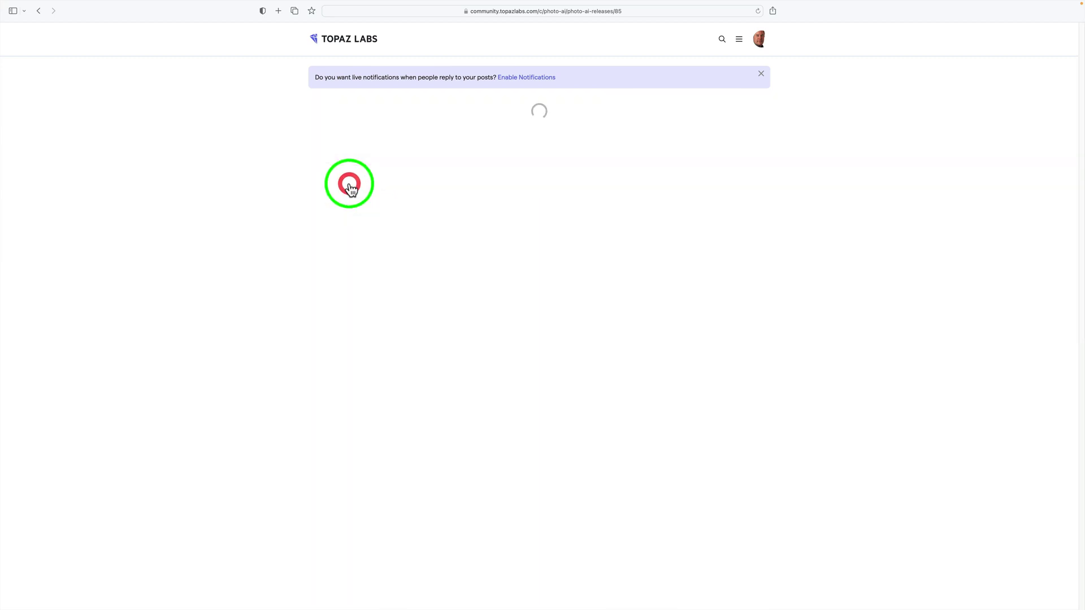
scroll(405, 169, up, 20)
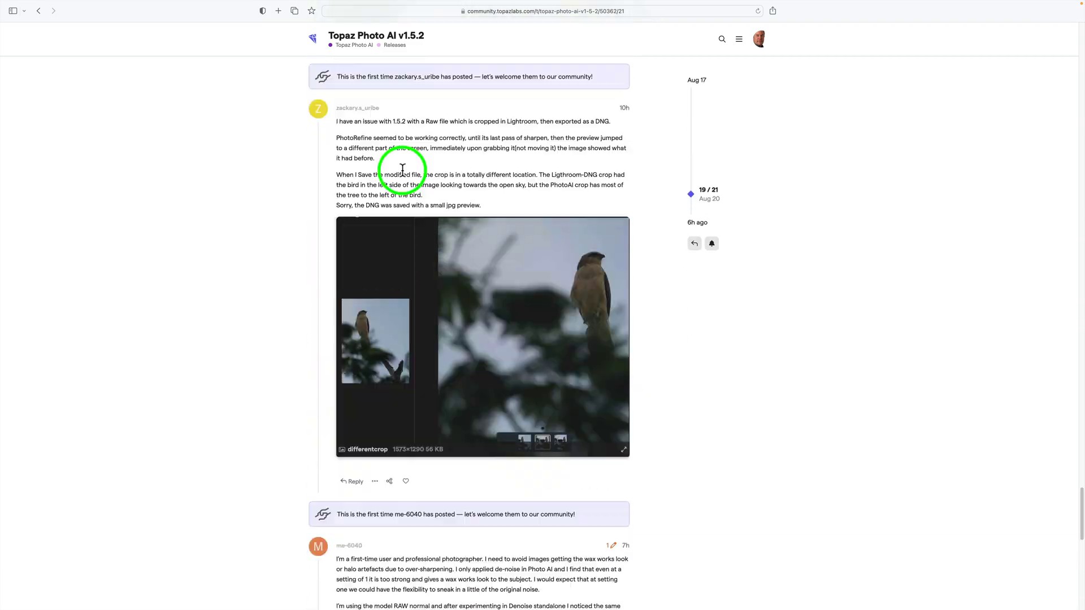
scroll(404, 176, up, 20)
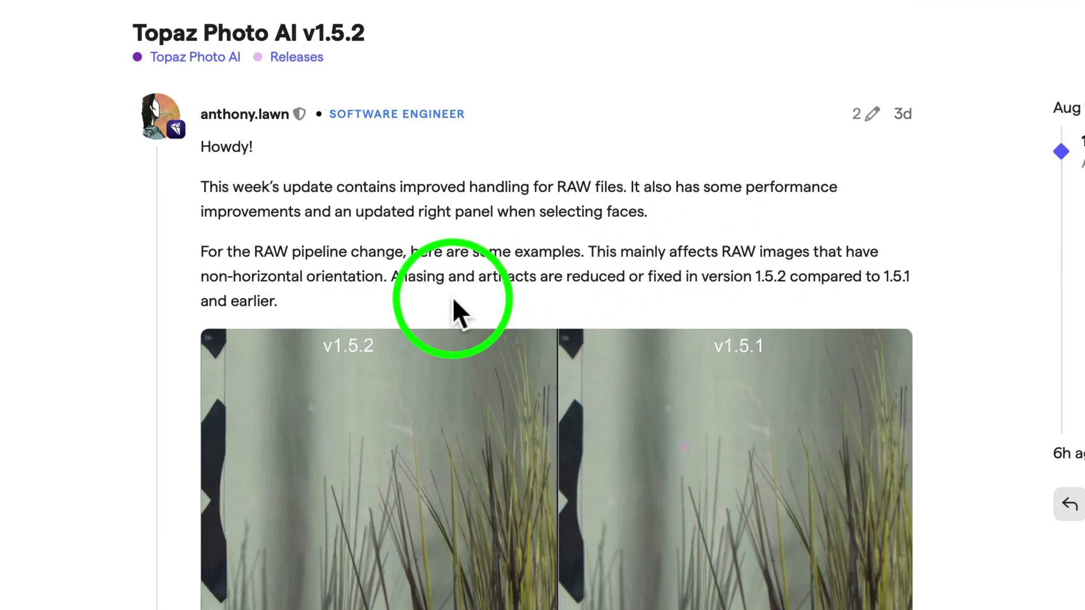
scroll(345, 292, down, 5)
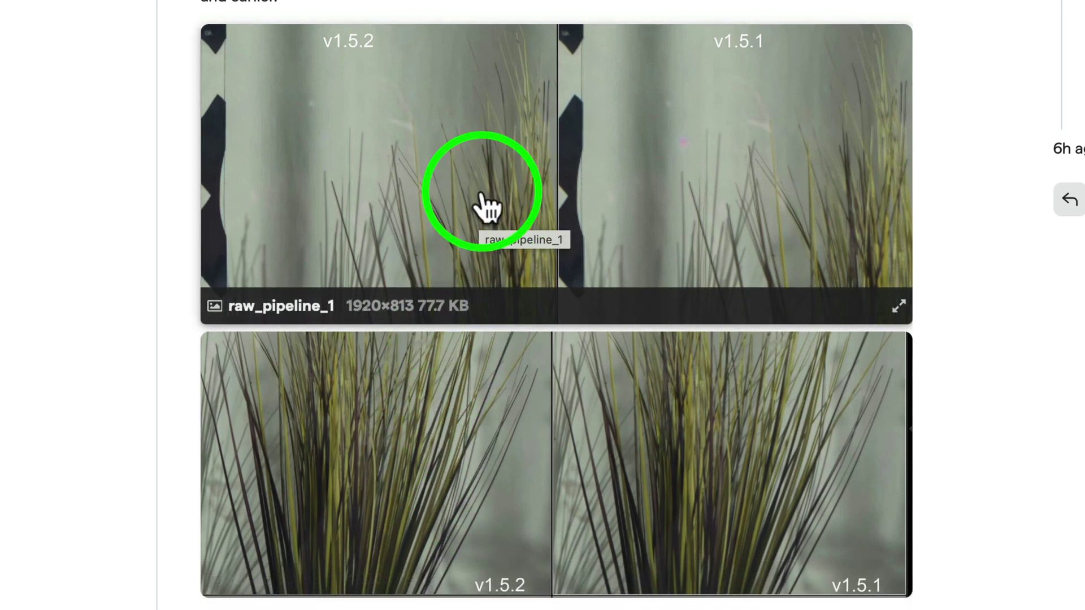
Step: Enlarge the v1.5.2 vs v1.5.1 grass comparison image, advance to the second image and zoom in
click(483, 203)
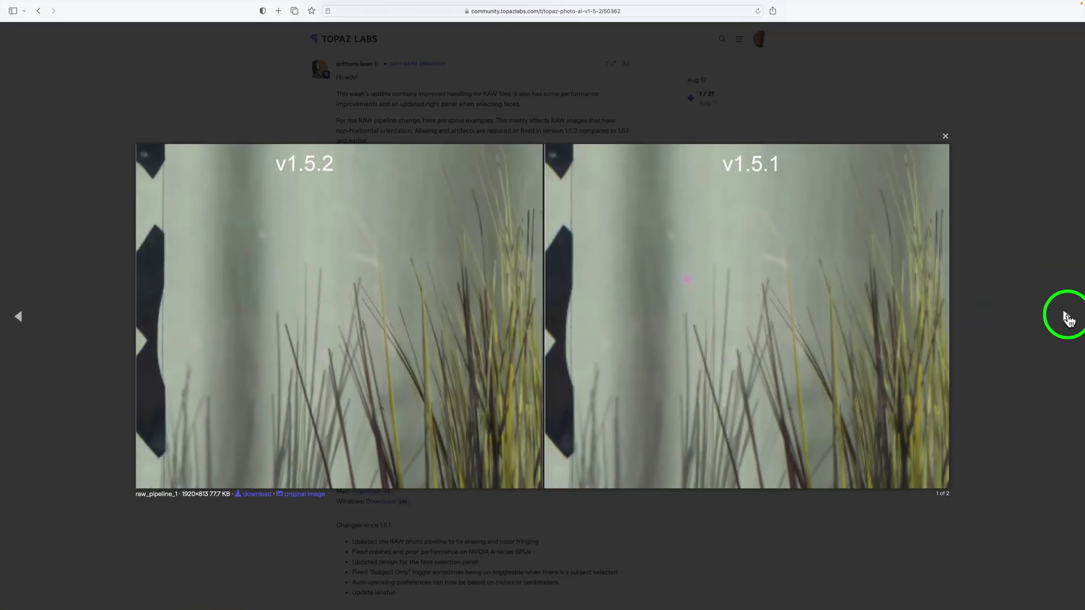
click(1066, 316)
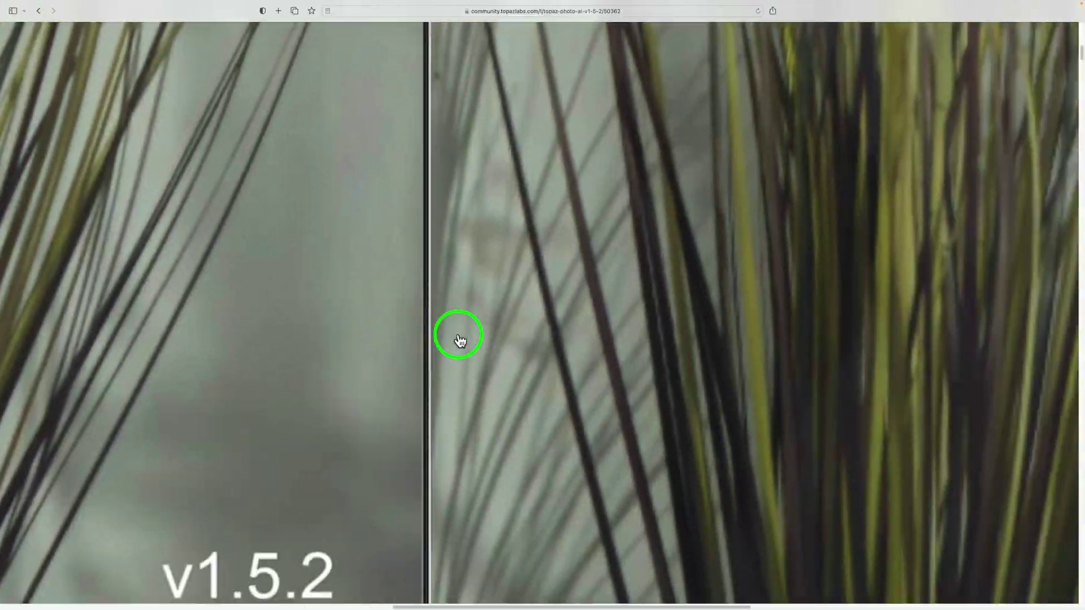
scroll(457, 339, up, 5)
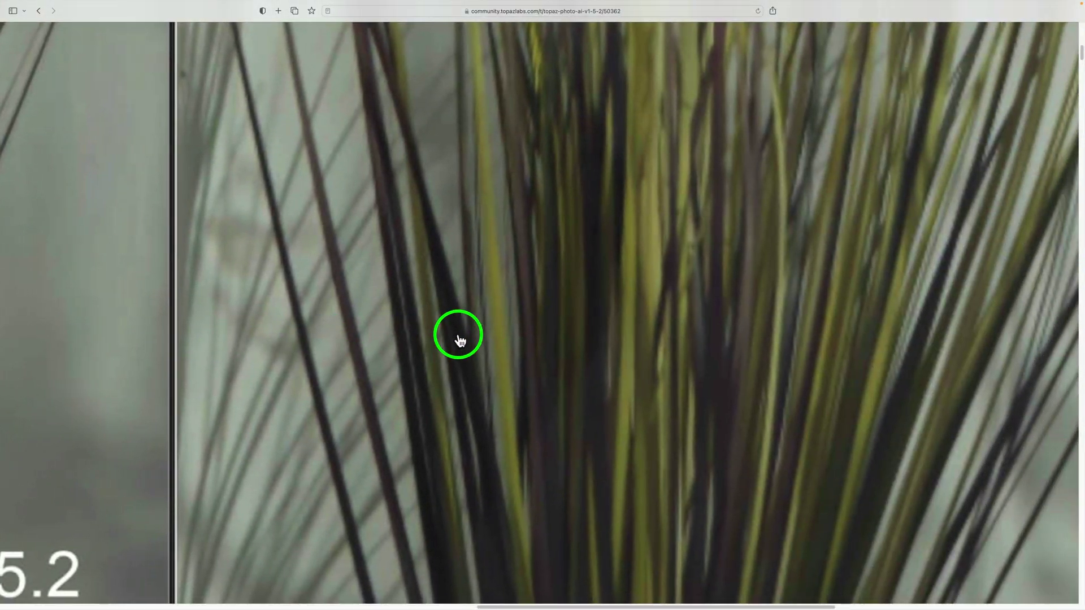
scroll(459, 339, down, 4)
scroll(460, 339, right, 5)
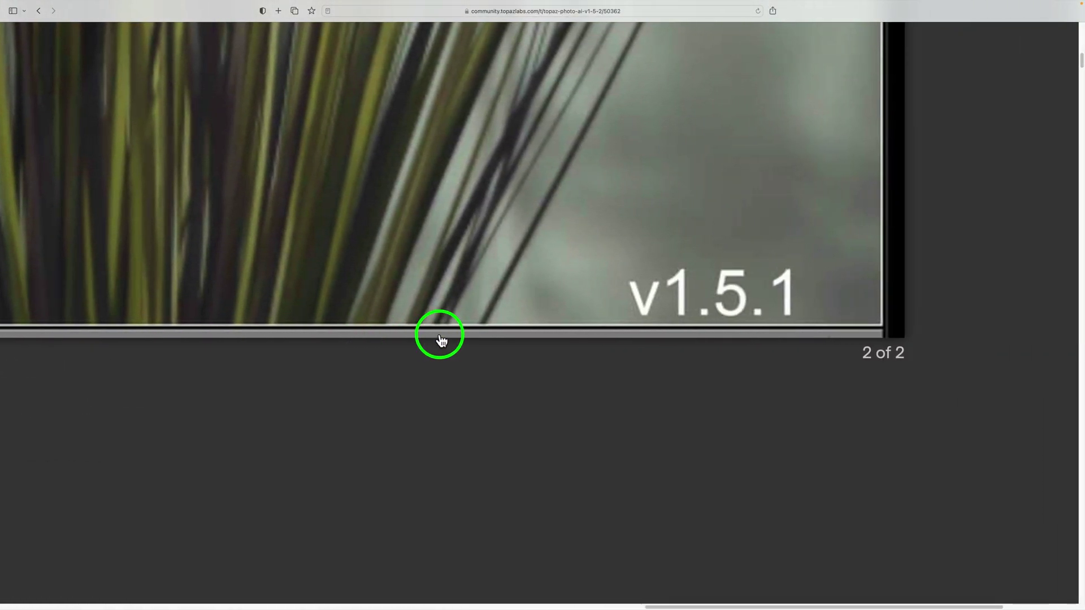
scroll(441, 341, up, 3)
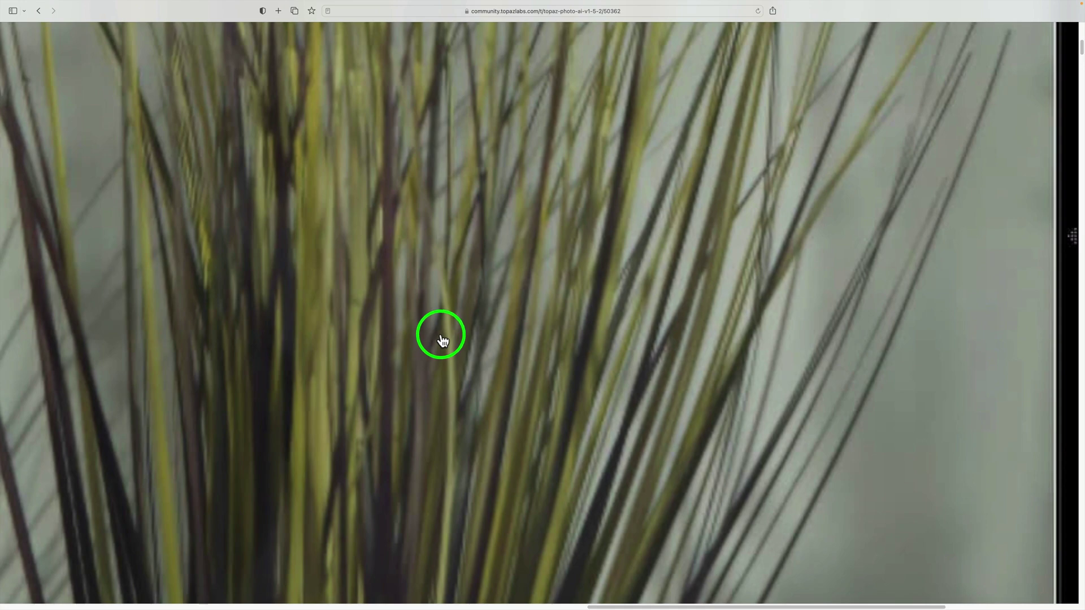
Step: Pan across the zoomed comparison image, then return the page to its normal size
scroll(442, 340, right, 2)
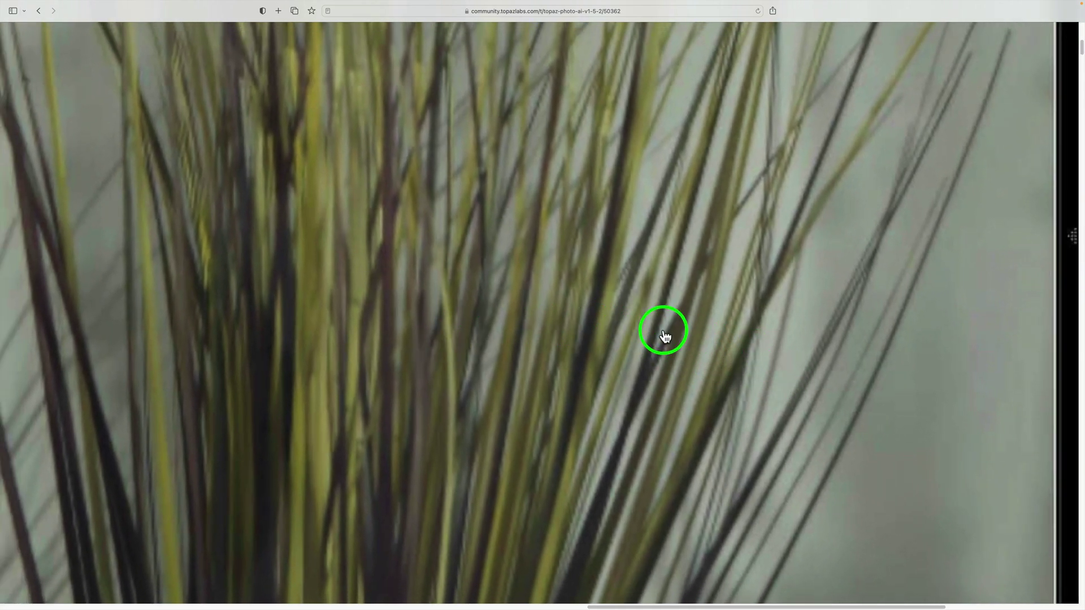
scroll(664, 334, left, 5)
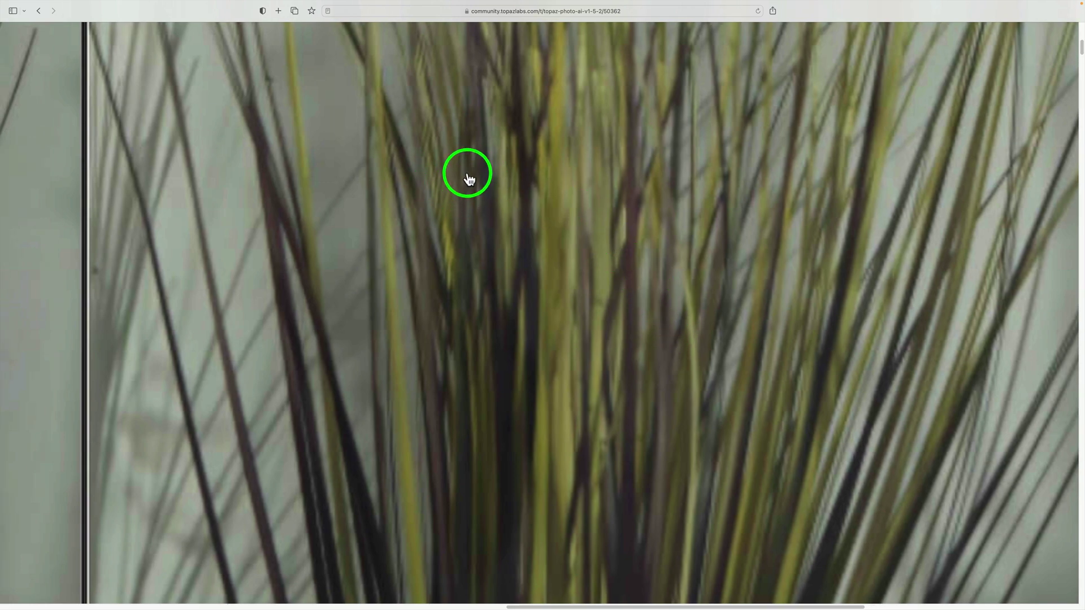
scroll(460, 184, left, 10)
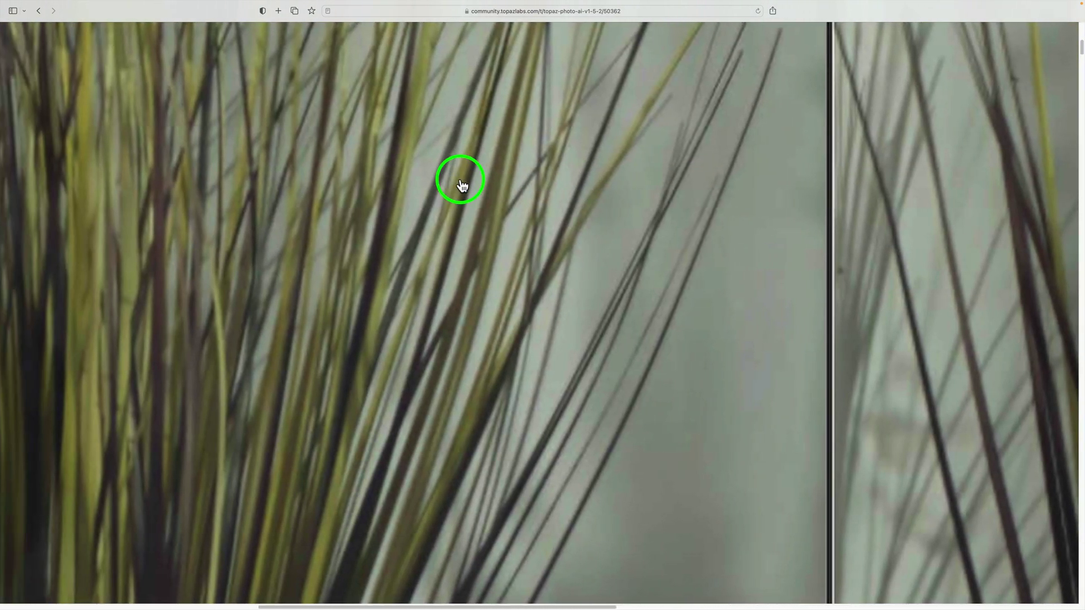
scroll(460, 184, left, 8)
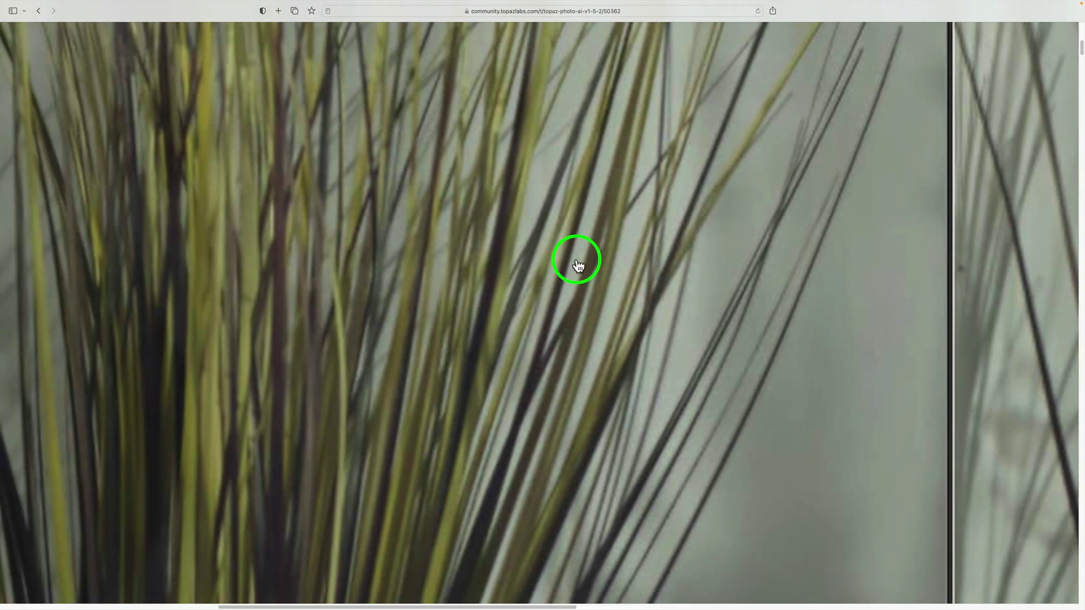
scroll(577, 264, left, 5)
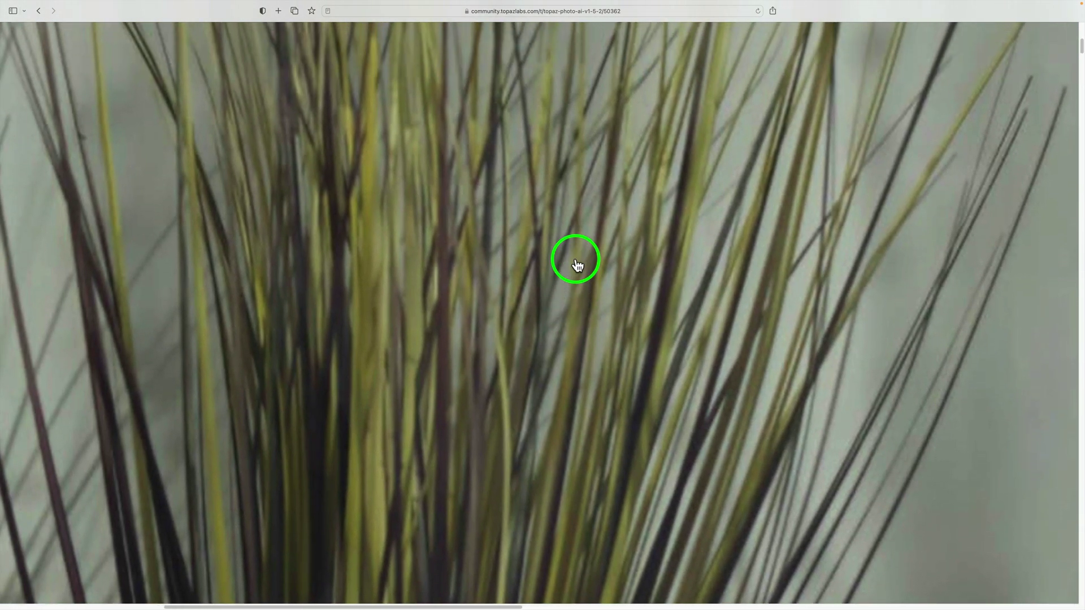
scroll(576, 264, up, 2)
scroll(576, 264, down, 3)
scroll(577, 265, left, 5)
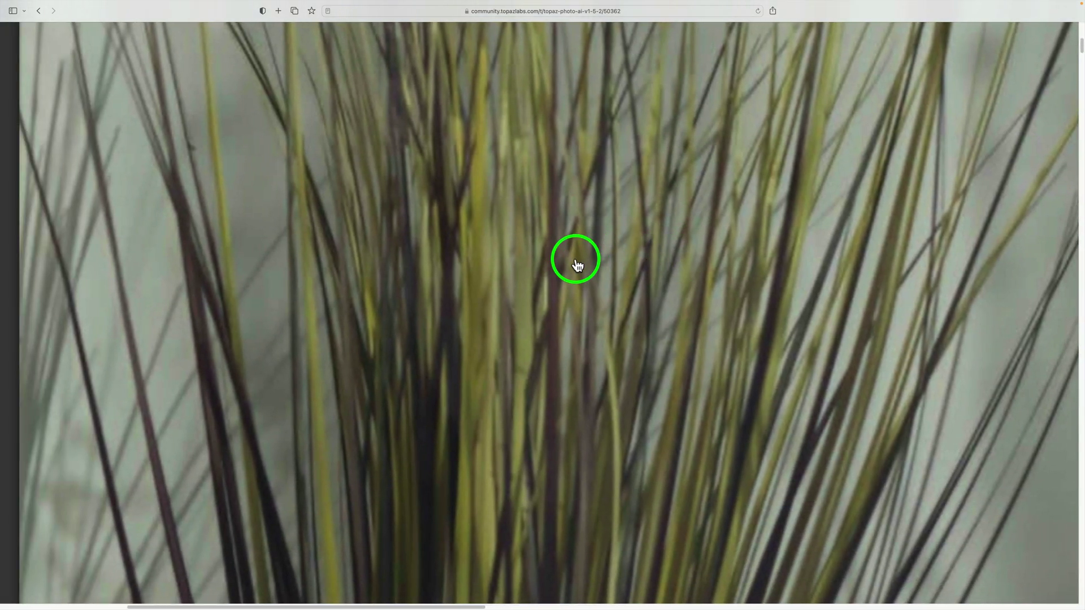
scroll(577, 264, right, 8)
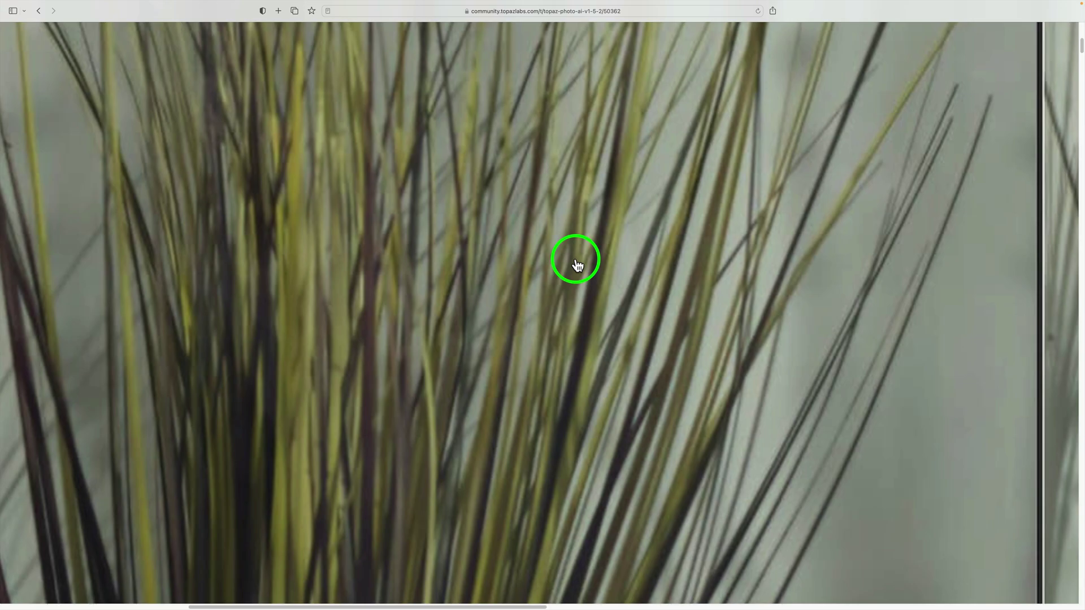
key(super+0)
Step: Scroll down in the current view
scroll(666, 436, down, 7)
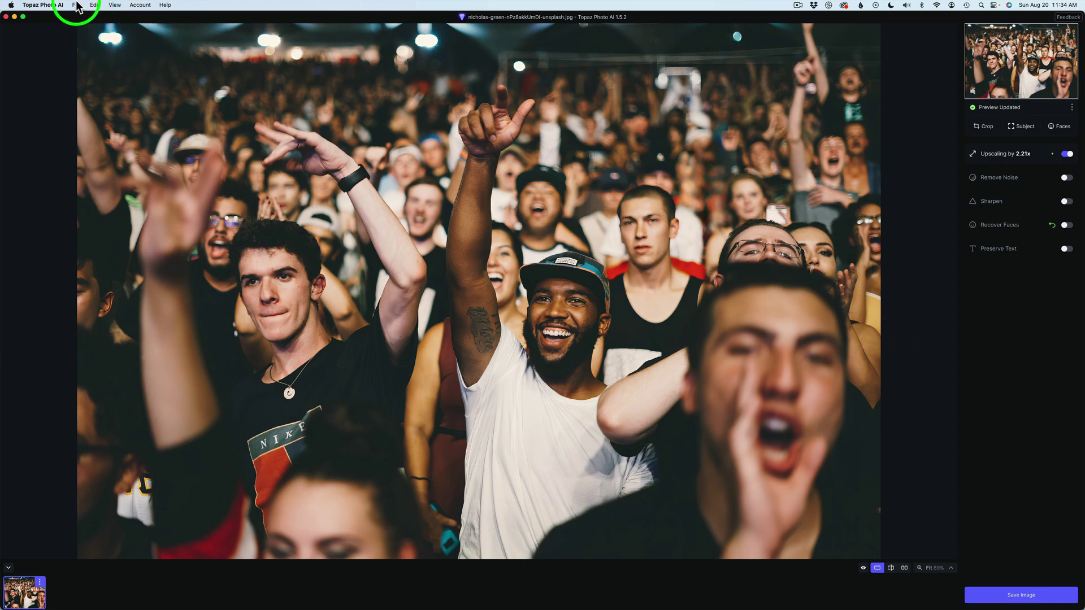
click(53, 5)
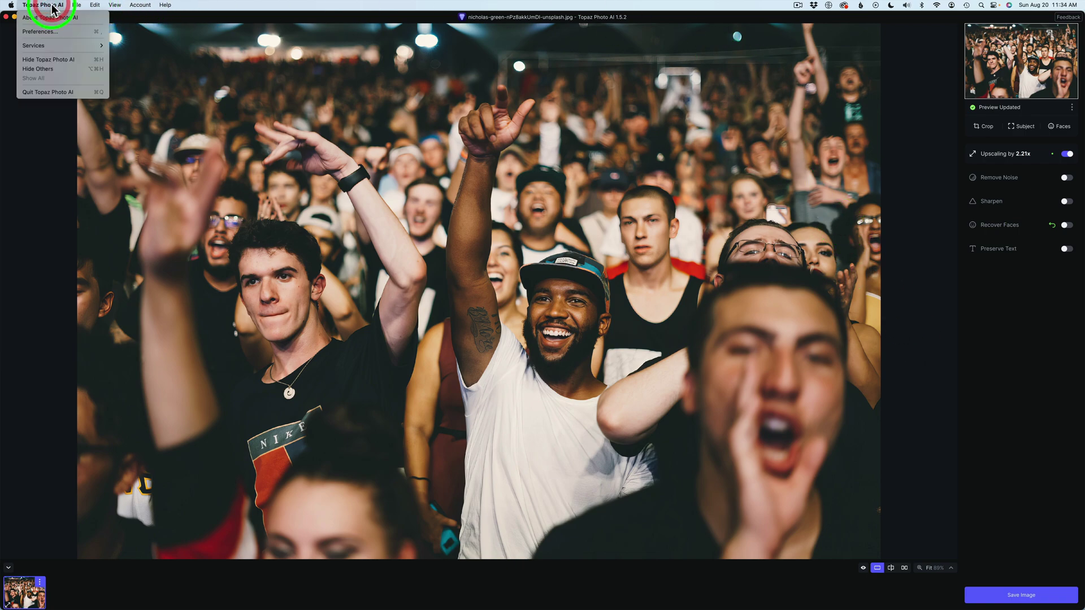
click(56, 31)
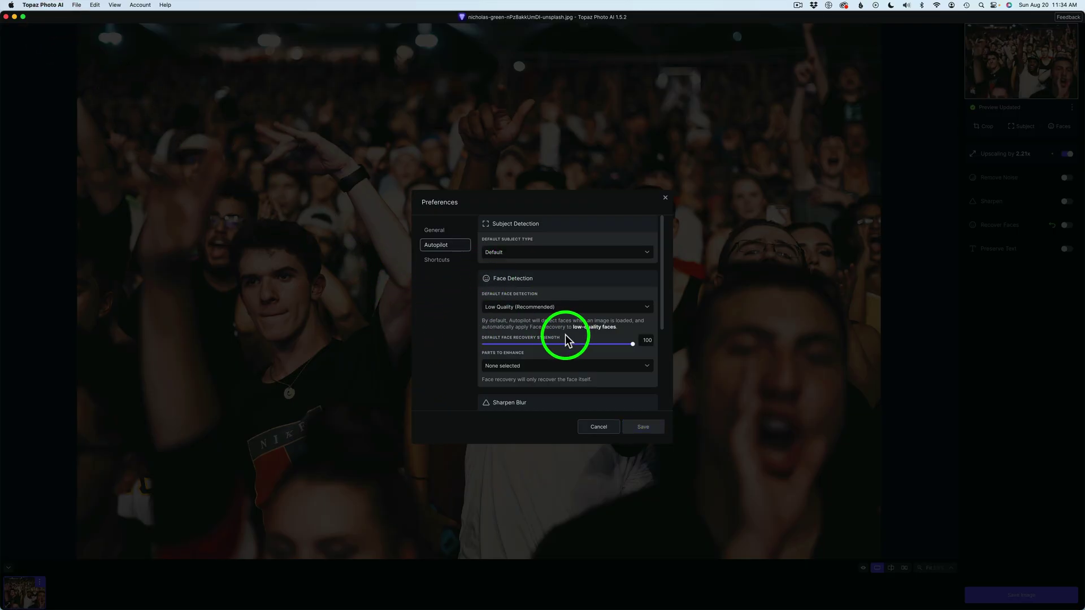
scroll(567, 339, down, 5)
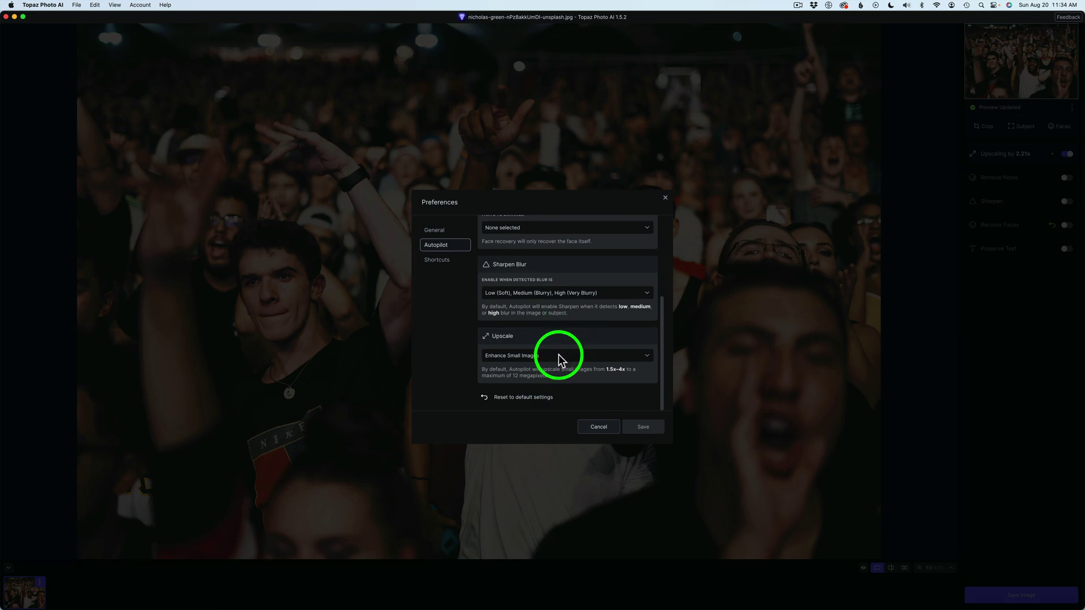
click(646, 356)
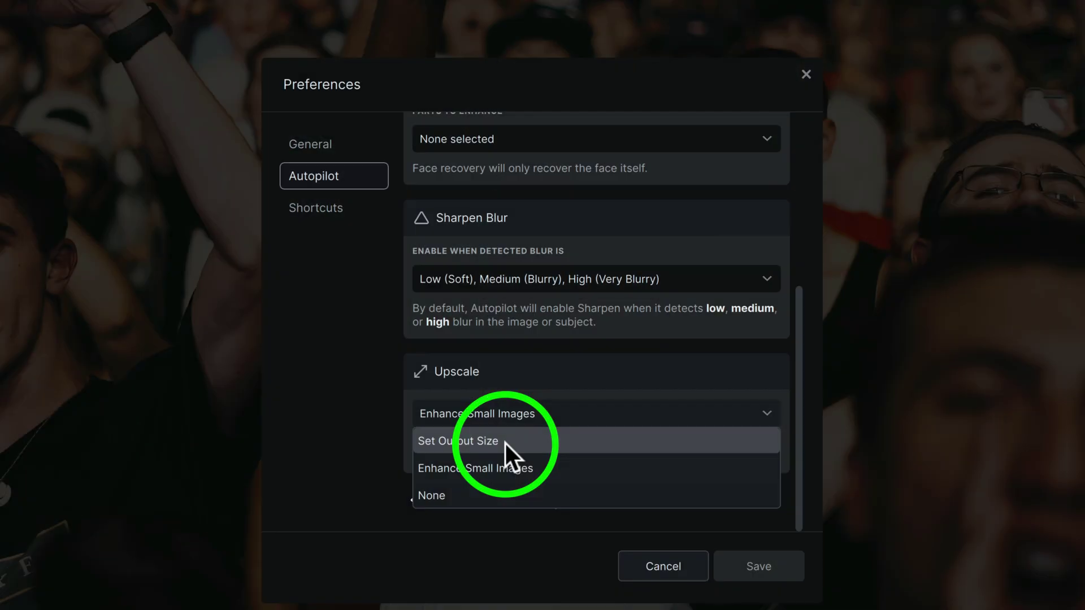
click(505, 443)
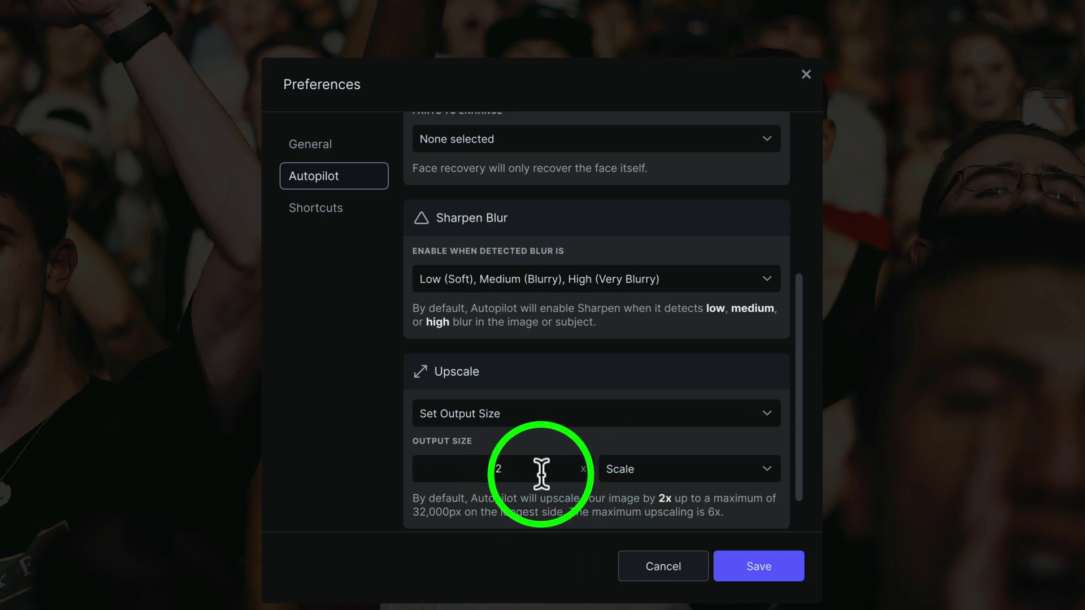
click(768, 470)
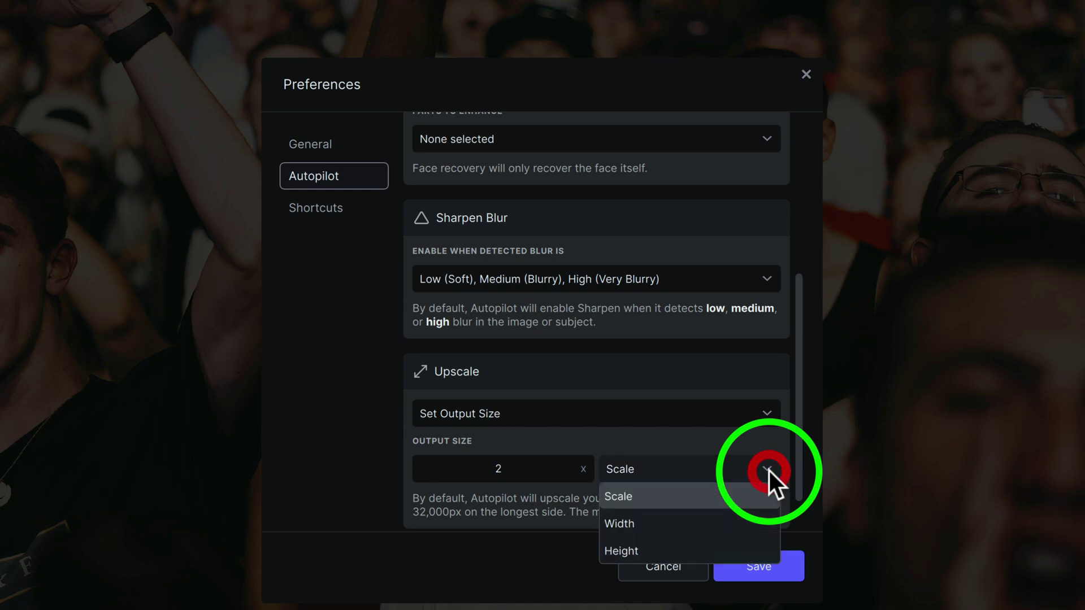
click(656, 525)
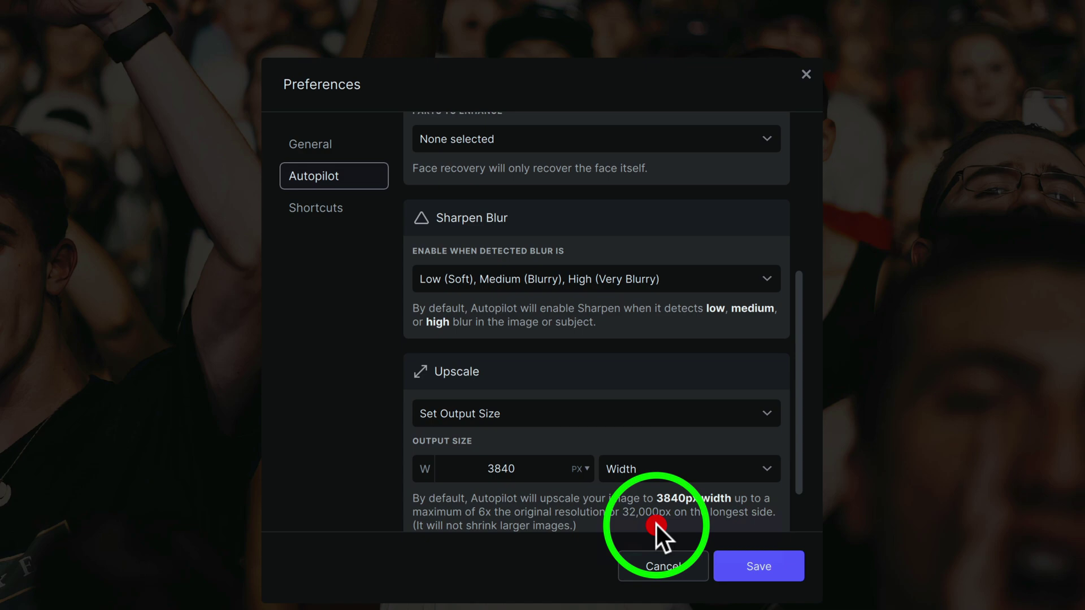
click(589, 470)
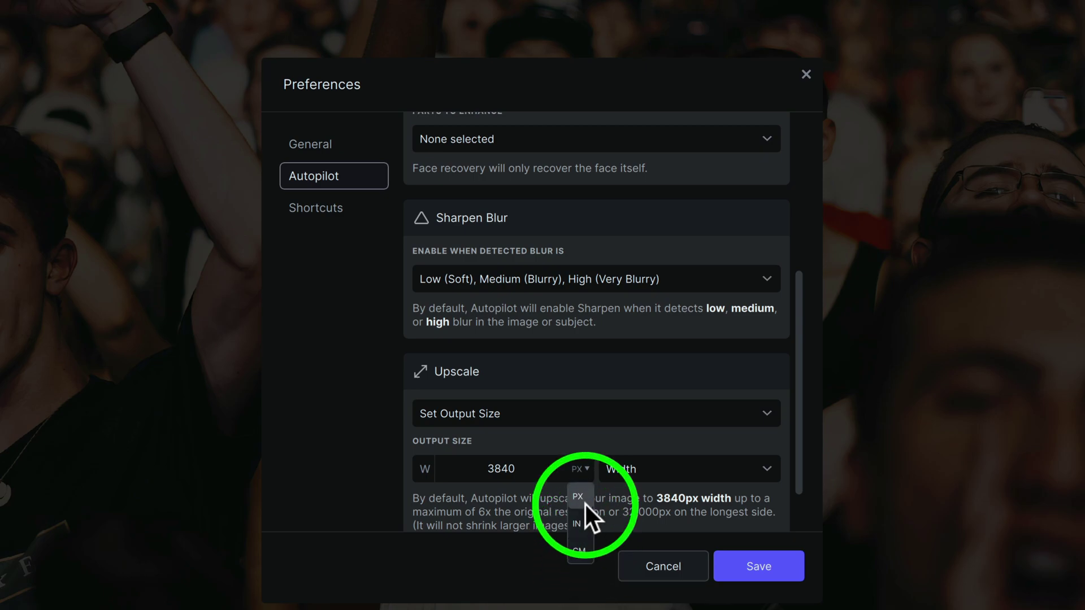
key(Escape)
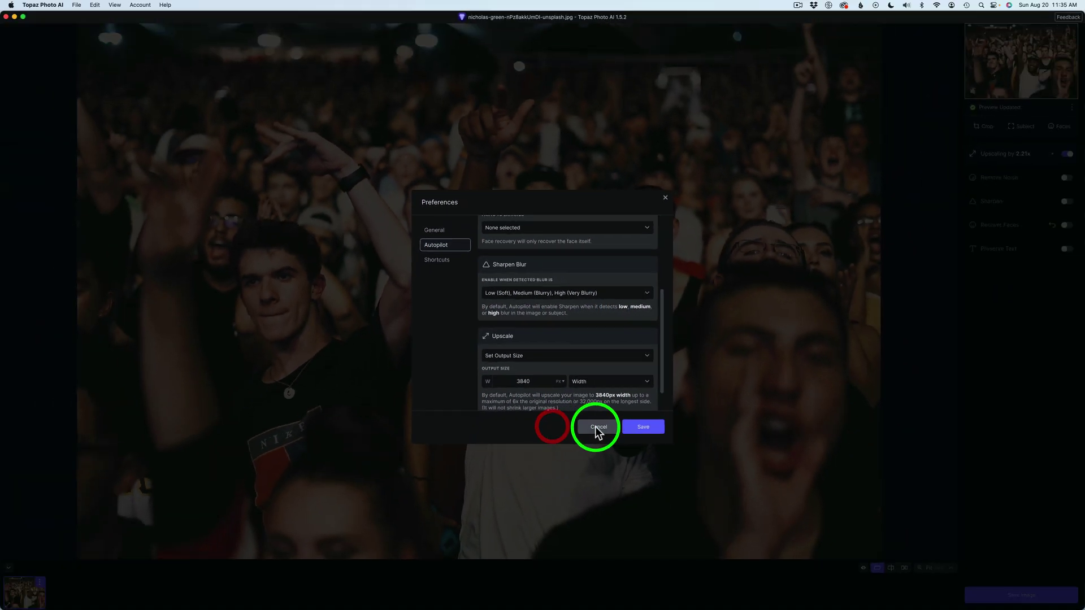
Step: Close Preferences without saving and switch on Recover Faces, recovering 16 of 32 faces
click(595, 426)
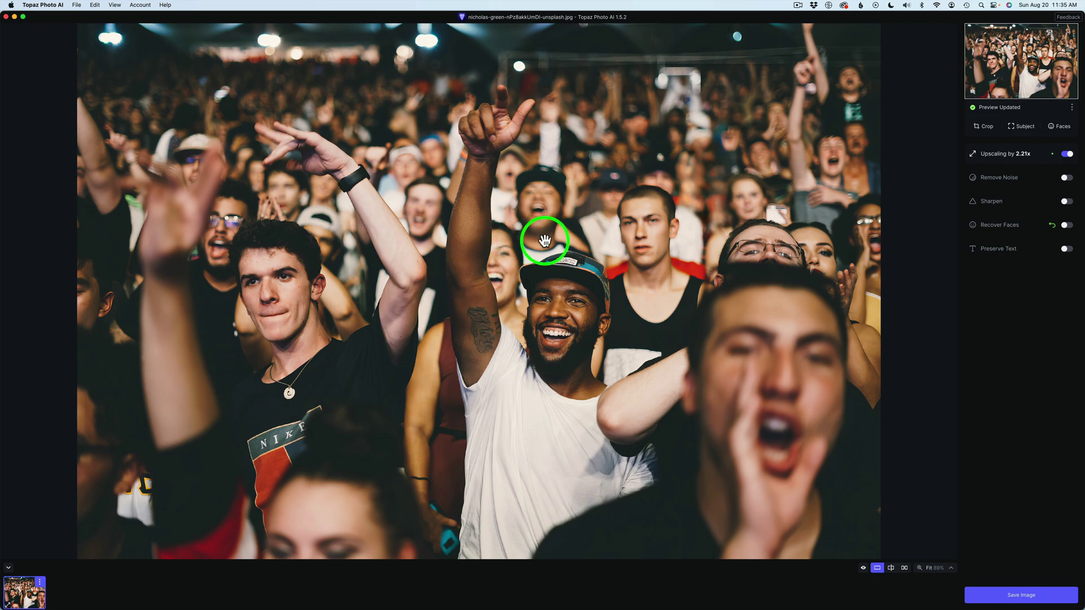
click(1009, 227)
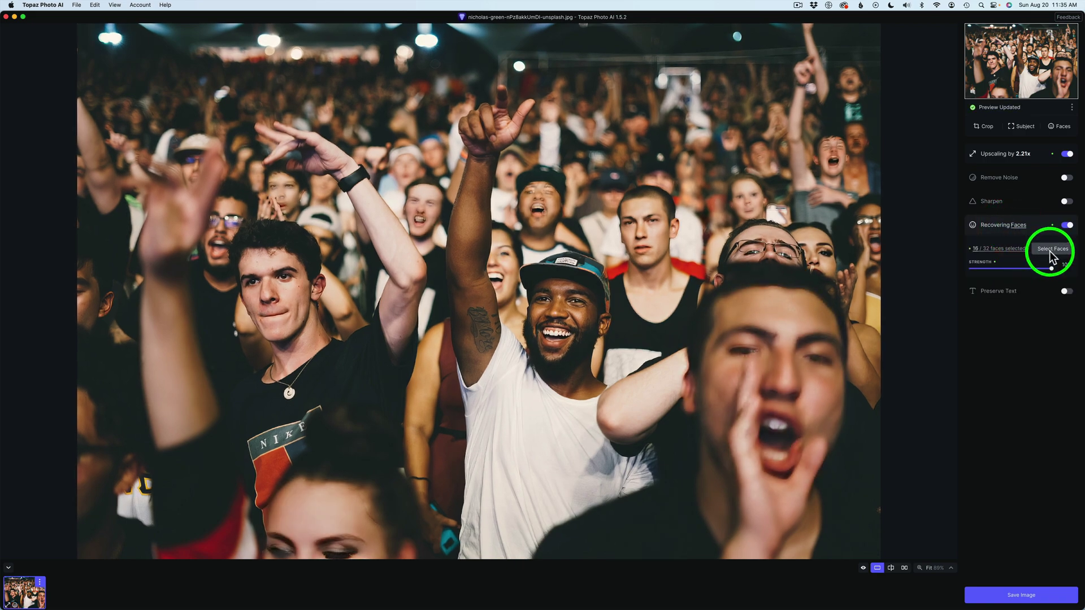
Step: Show the detected faces over the photo and open the face-selection choices
click(1059, 127)
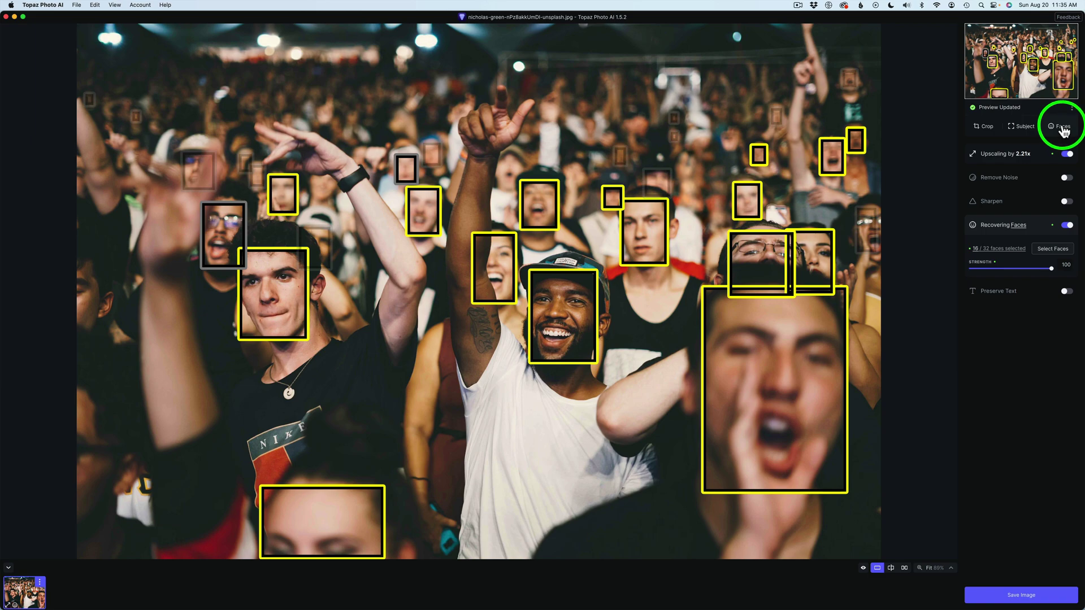
click(1007, 249)
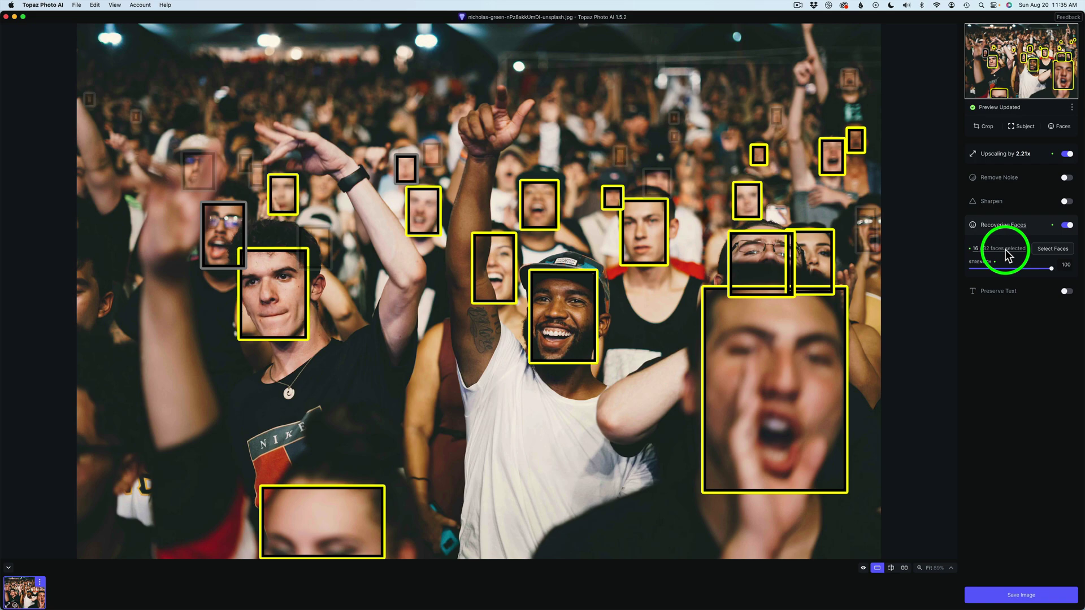
click(1053, 249)
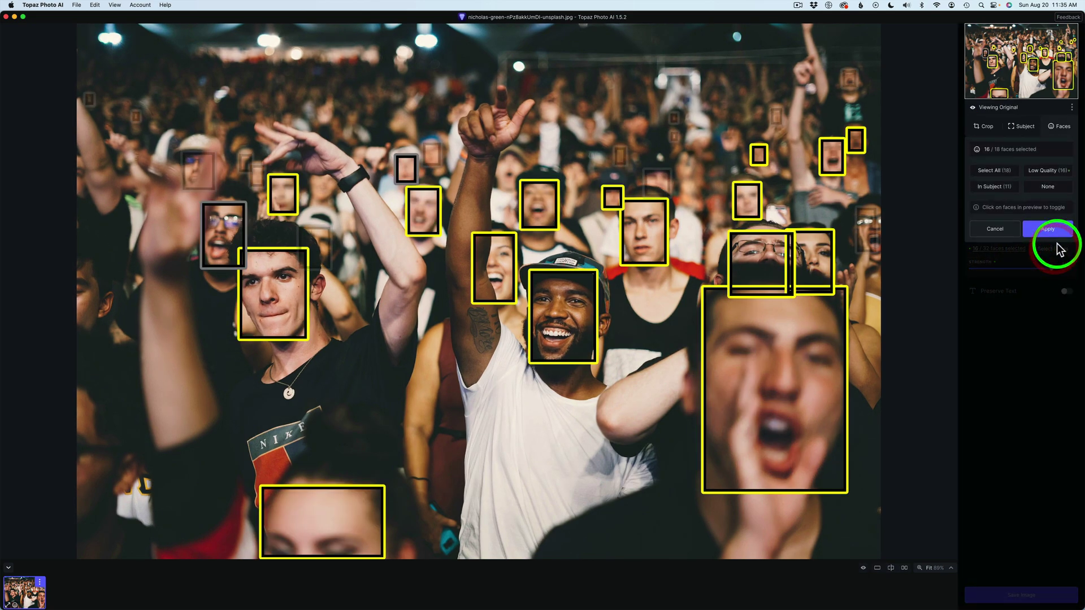
Step: Try the Select All, Low Quality, In Subject and None presets, settling on Low Quality
click(994, 171)
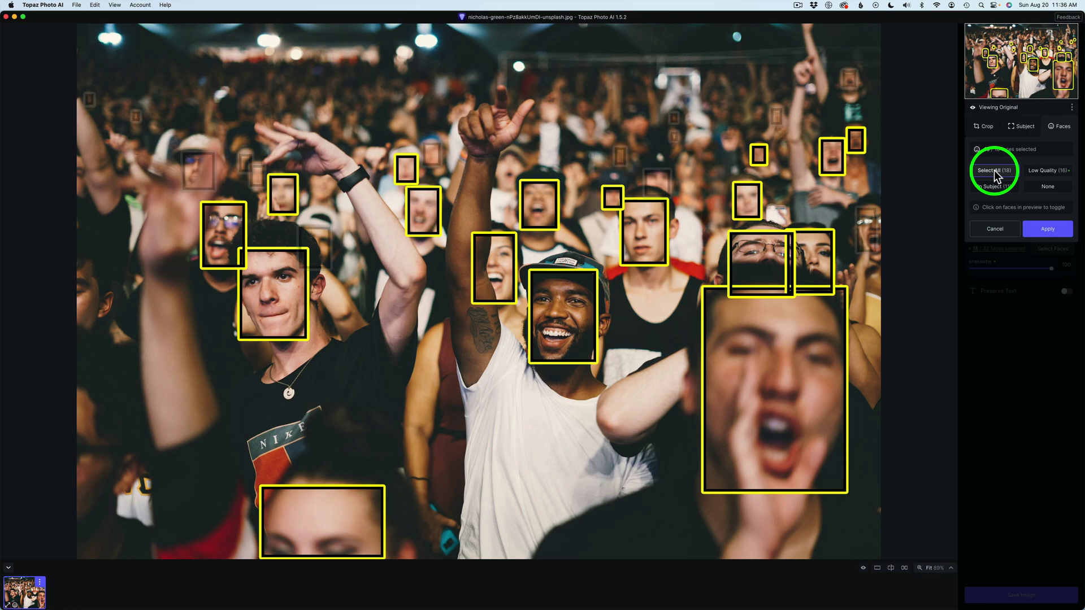
click(1050, 170)
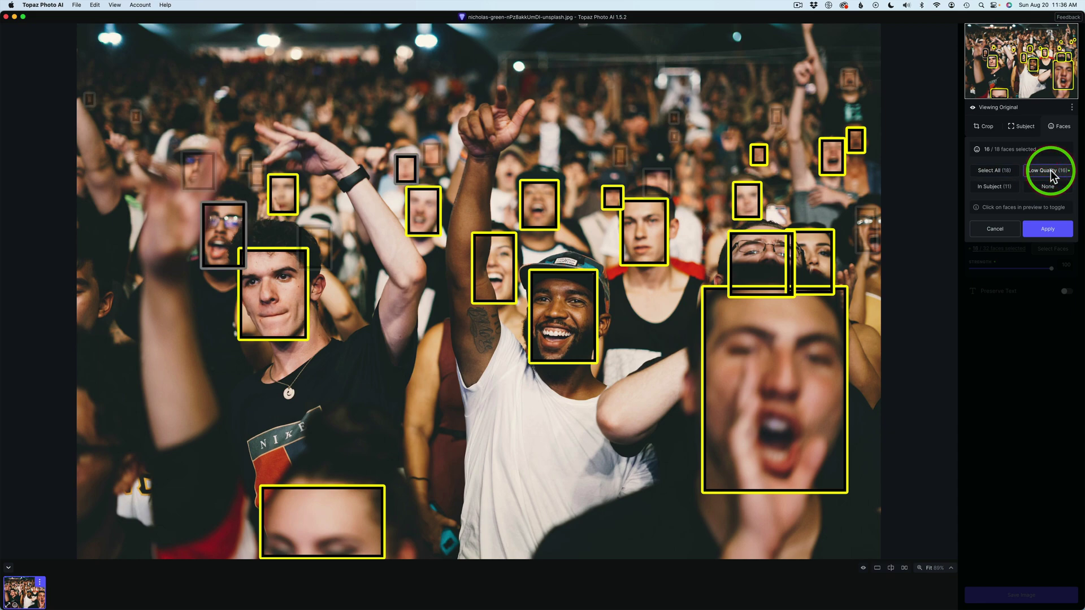
click(997, 188)
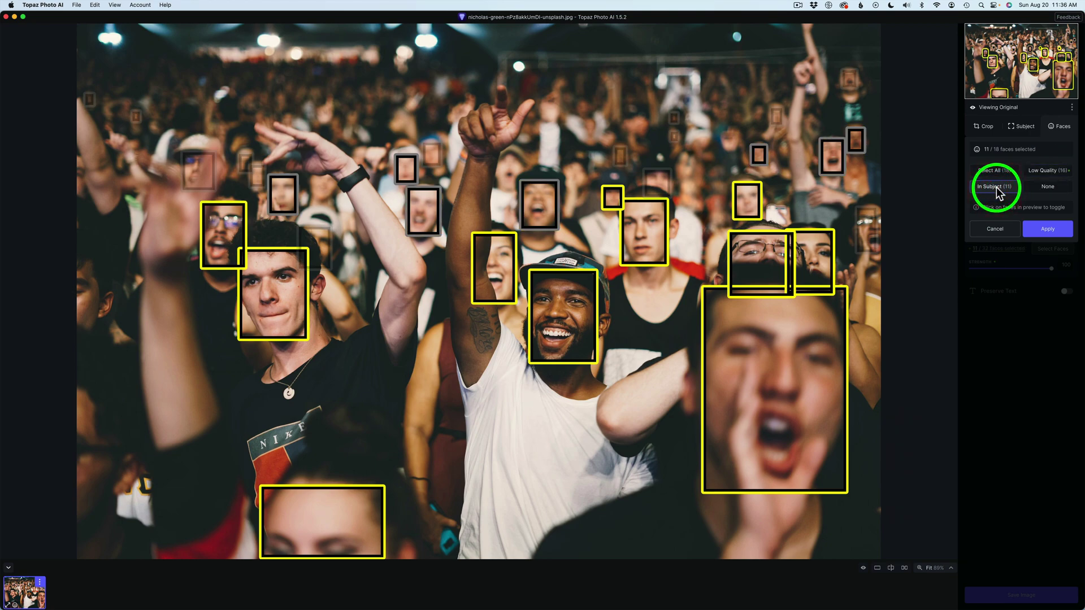
click(1046, 187)
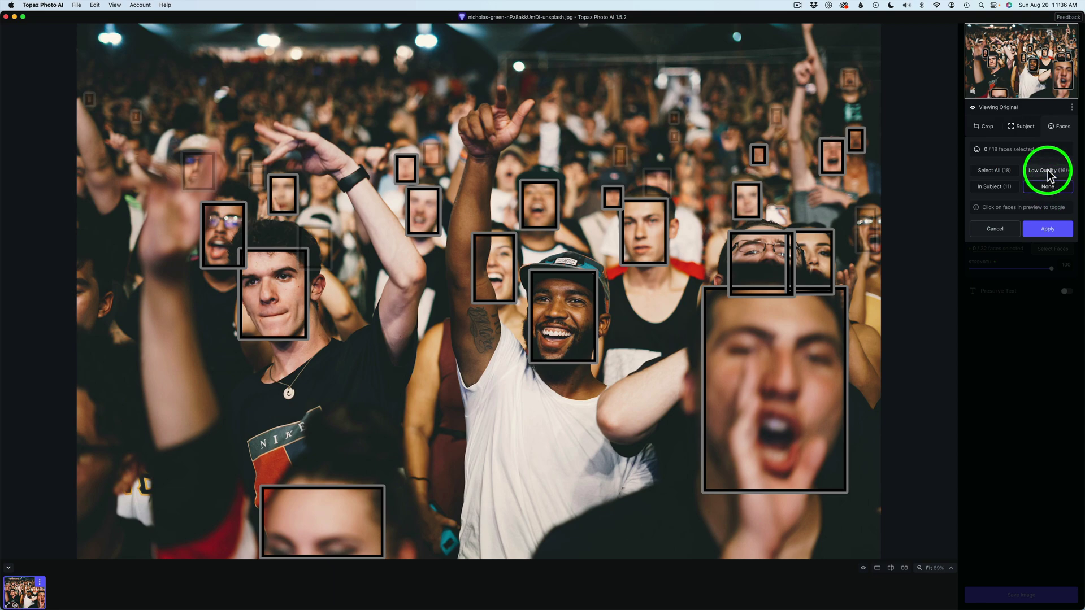
click(1048, 171)
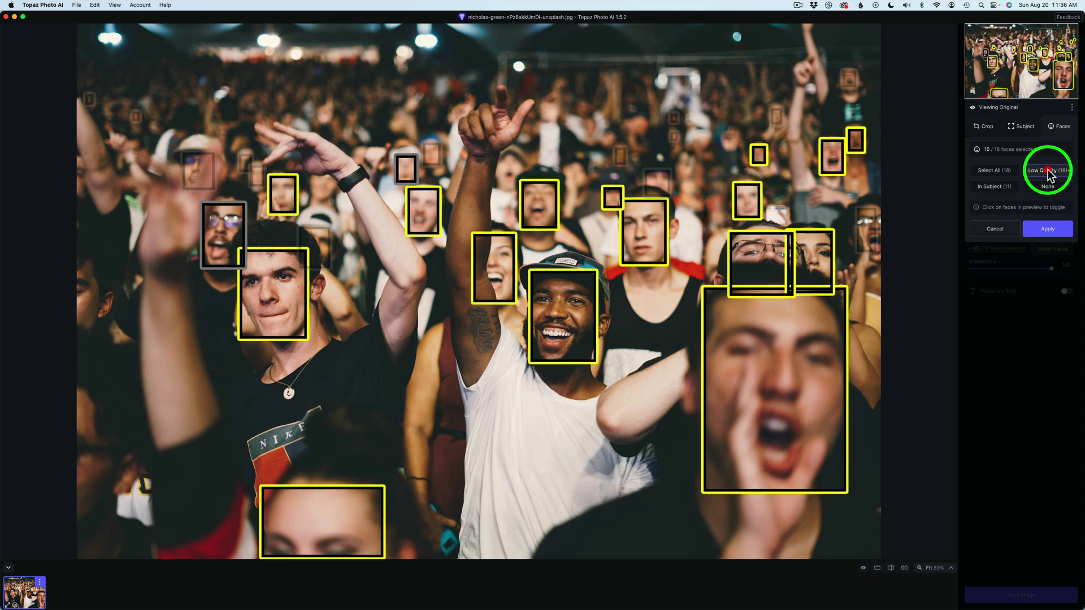
Step: Apply the Low Quality face selection so 16 of 32 faces are recovered
click(1049, 229)
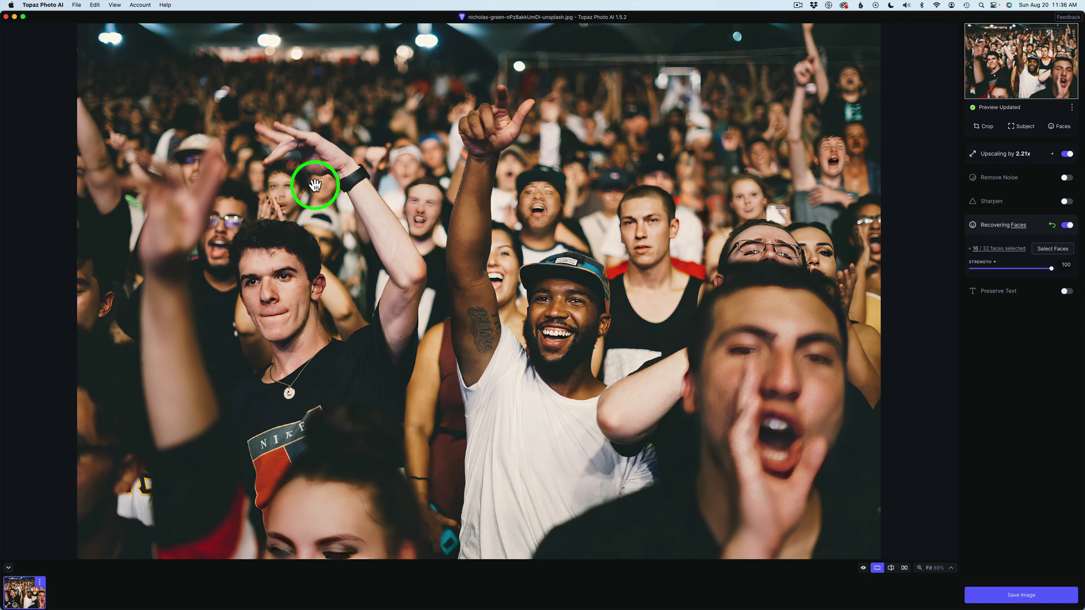
Step: Limit face recovery to three faces: the smiling man in the cap, the young man at left and the man in glasses
click(1050, 250)
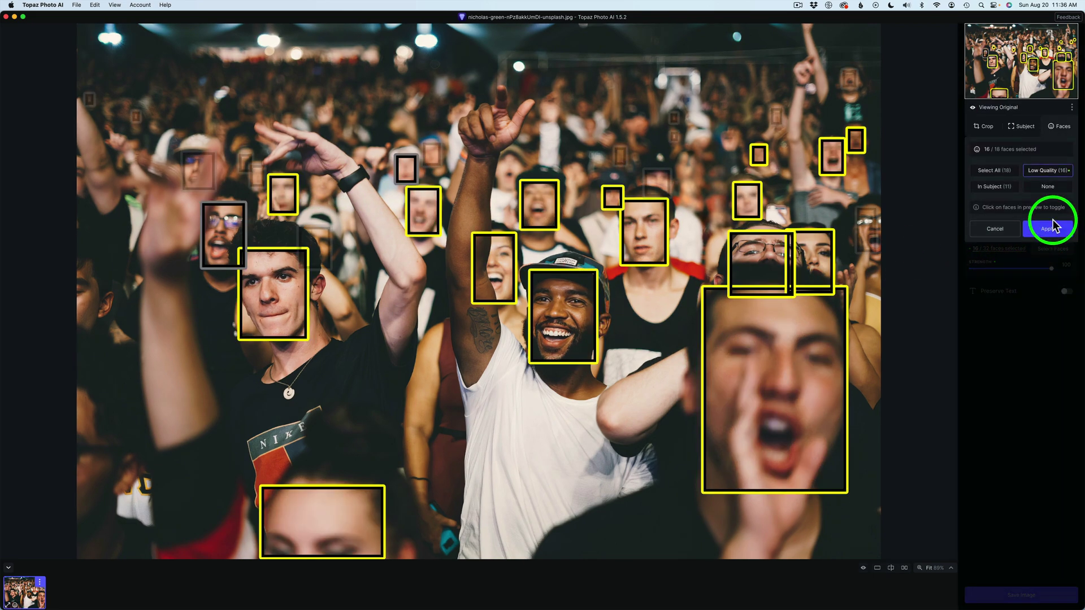
click(1049, 187)
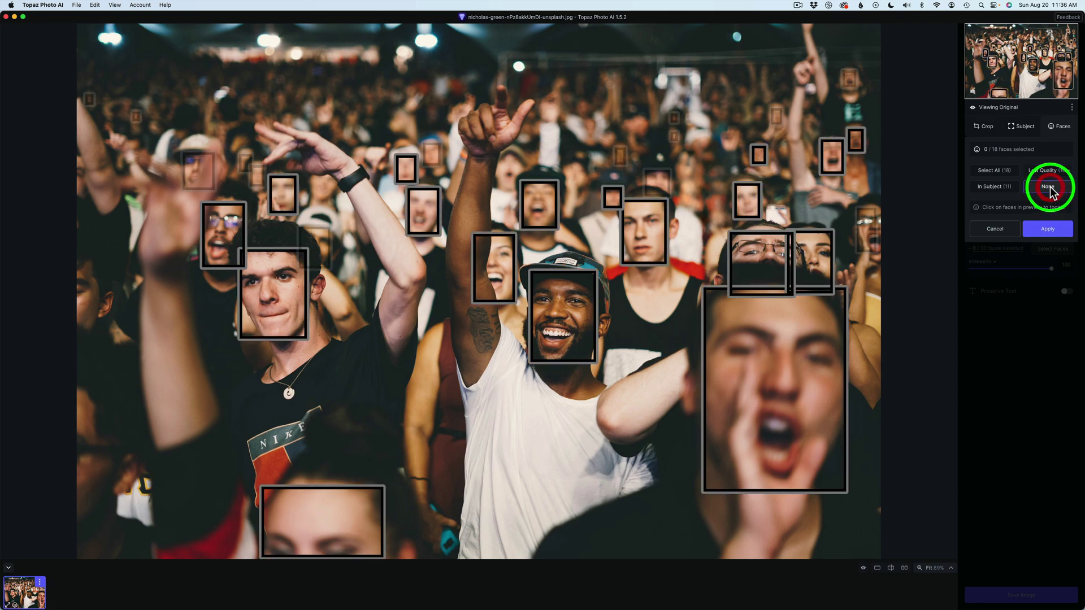
click(570, 316)
click(284, 296)
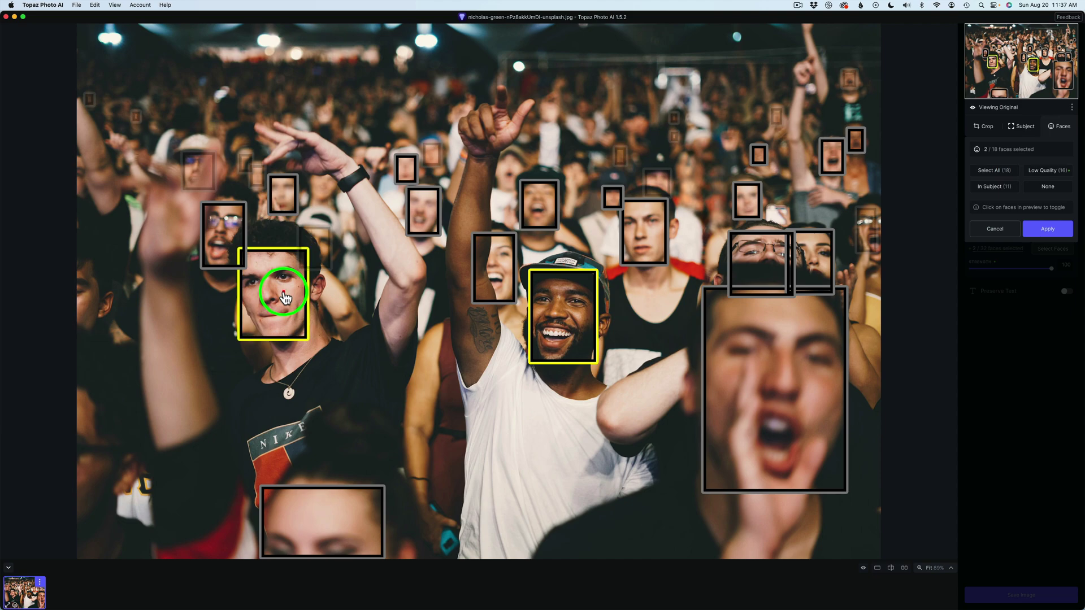
click(769, 259)
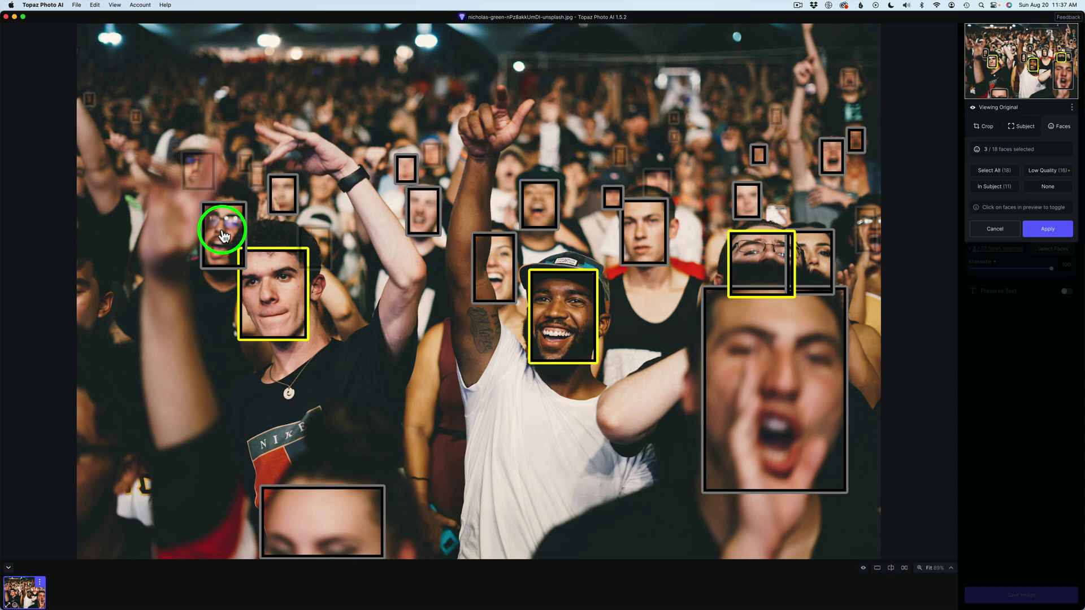
click(1065, 233)
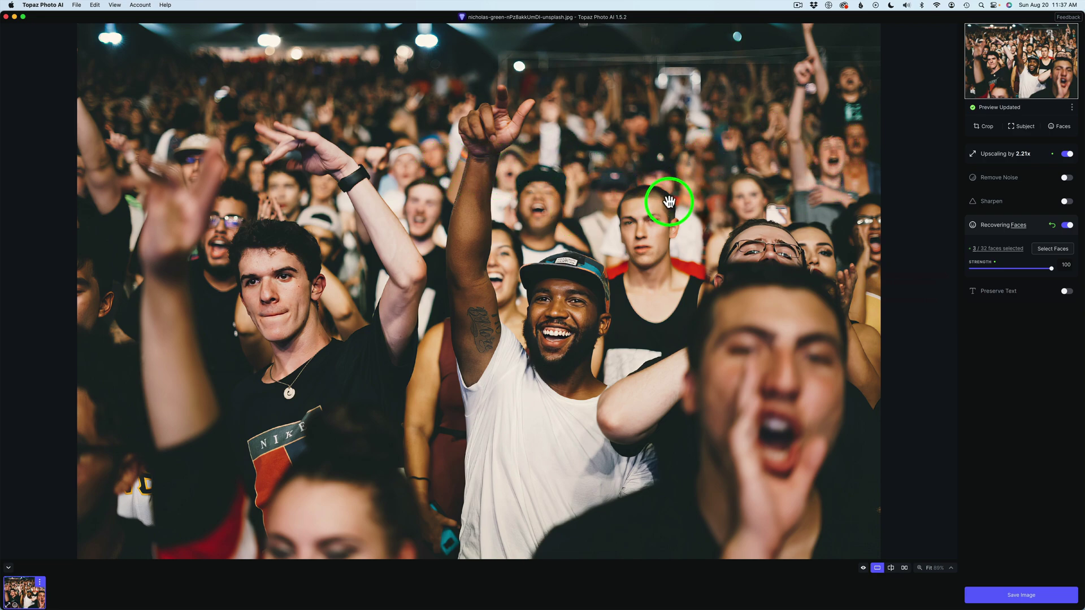
Step: Reopen Select Faces to review the 3 of 18 chosen faces
click(1061, 254)
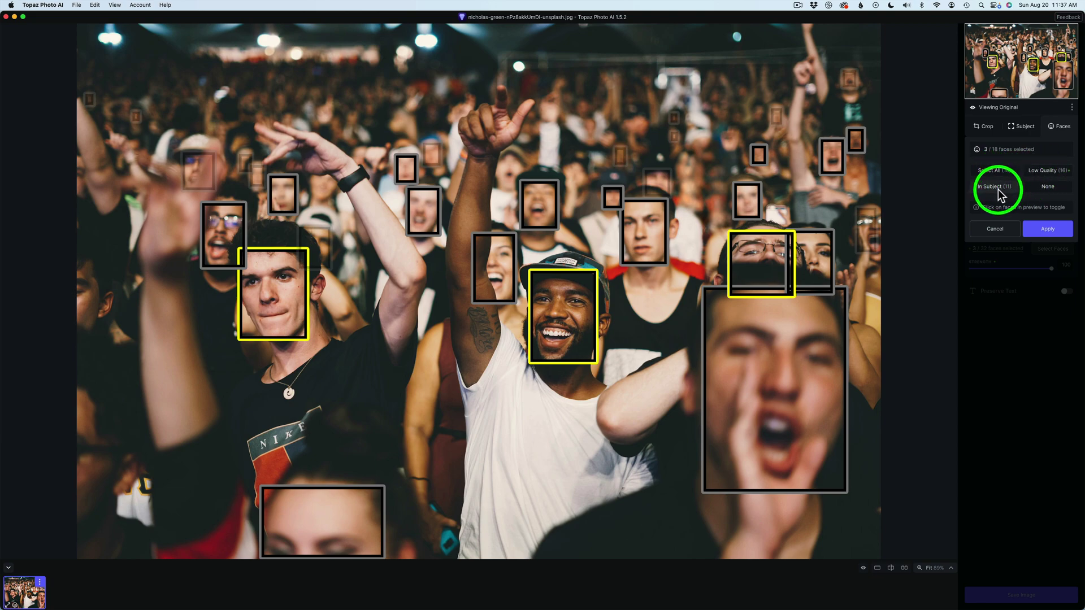
Step: Toggle the centre young man's face on and off, then re-apply the three-face selection
click(646, 236)
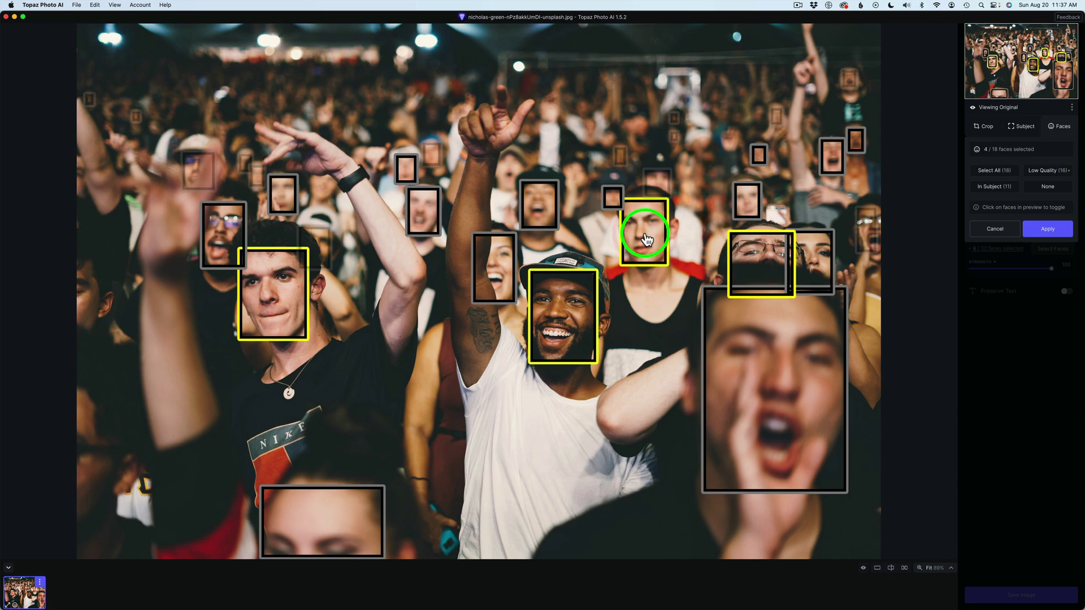
click(646, 236)
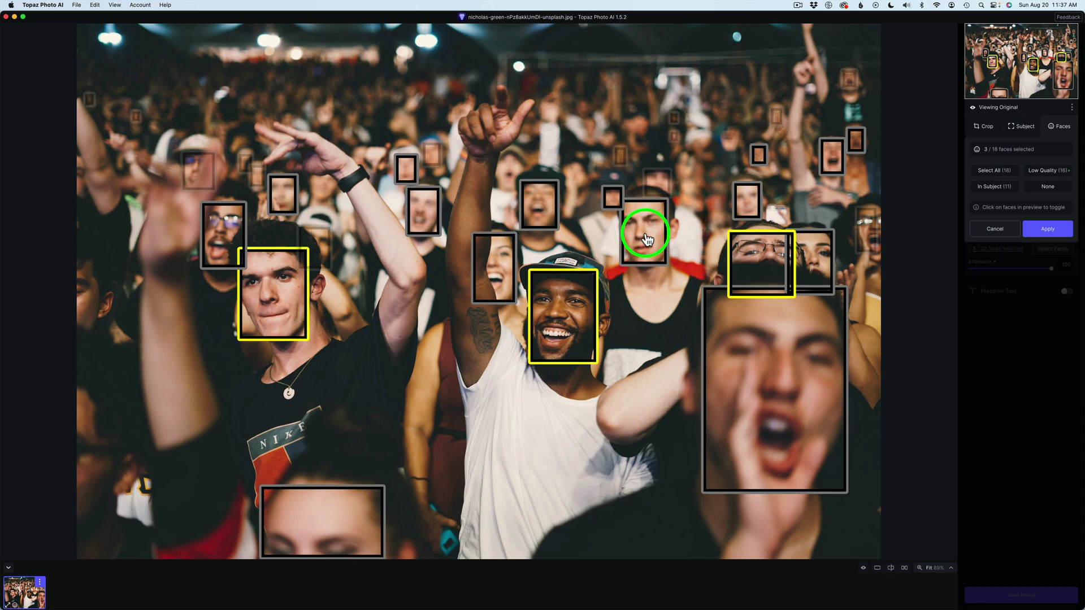
click(1047, 228)
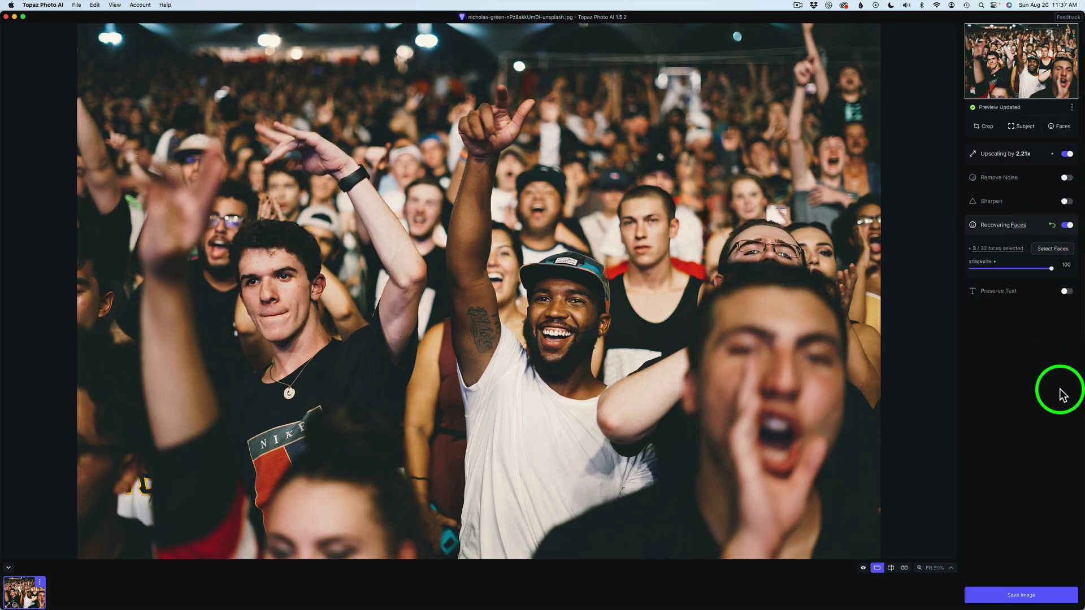